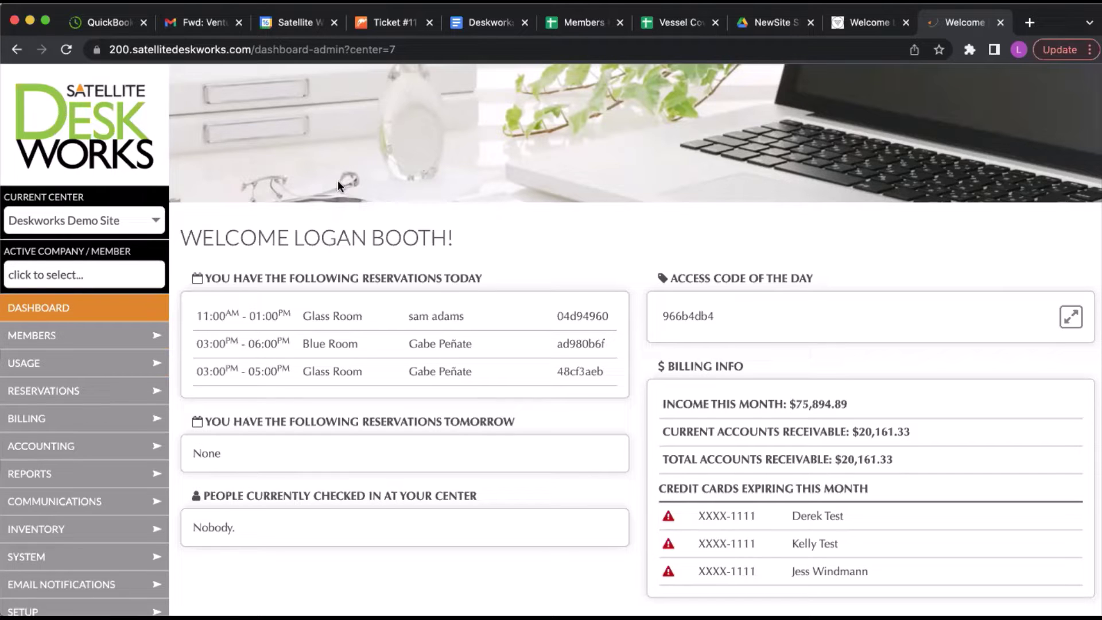
# Step: Search members by the member's last name and set the single match as the active member
pyautogui.click(88, 265)
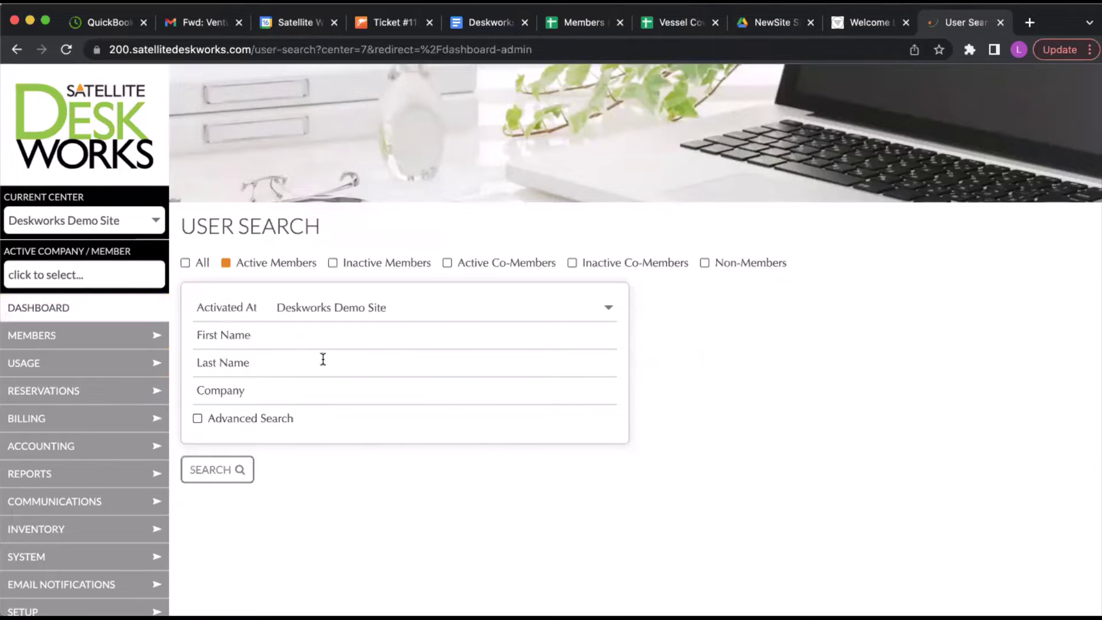
pyautogui.click(323, 360)
pyautogui.write('Payment')
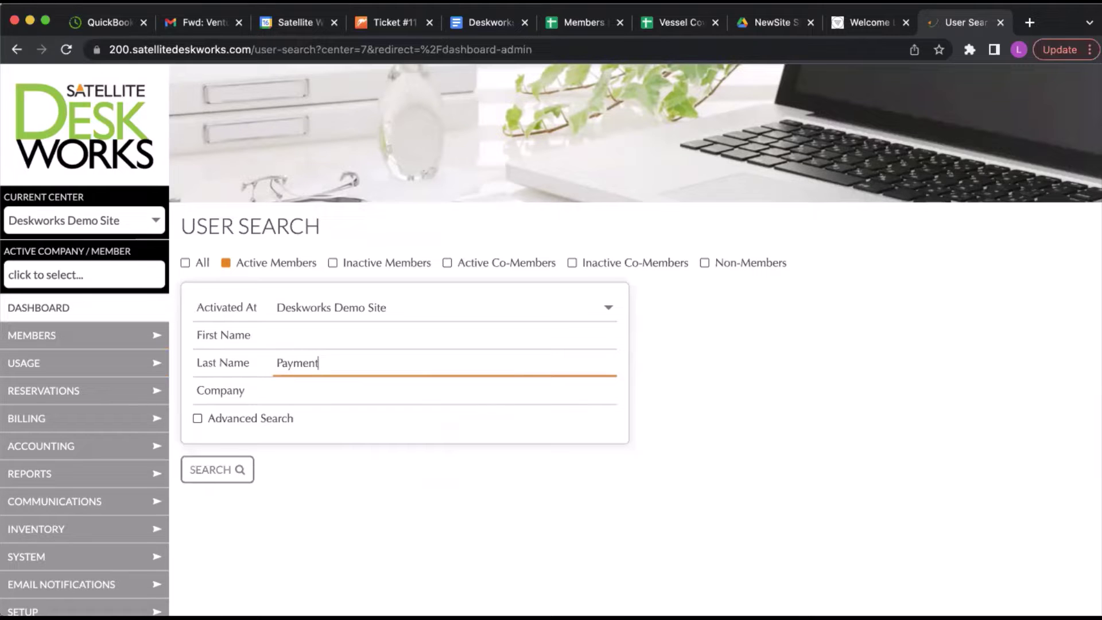
pyautogui.press('Return')
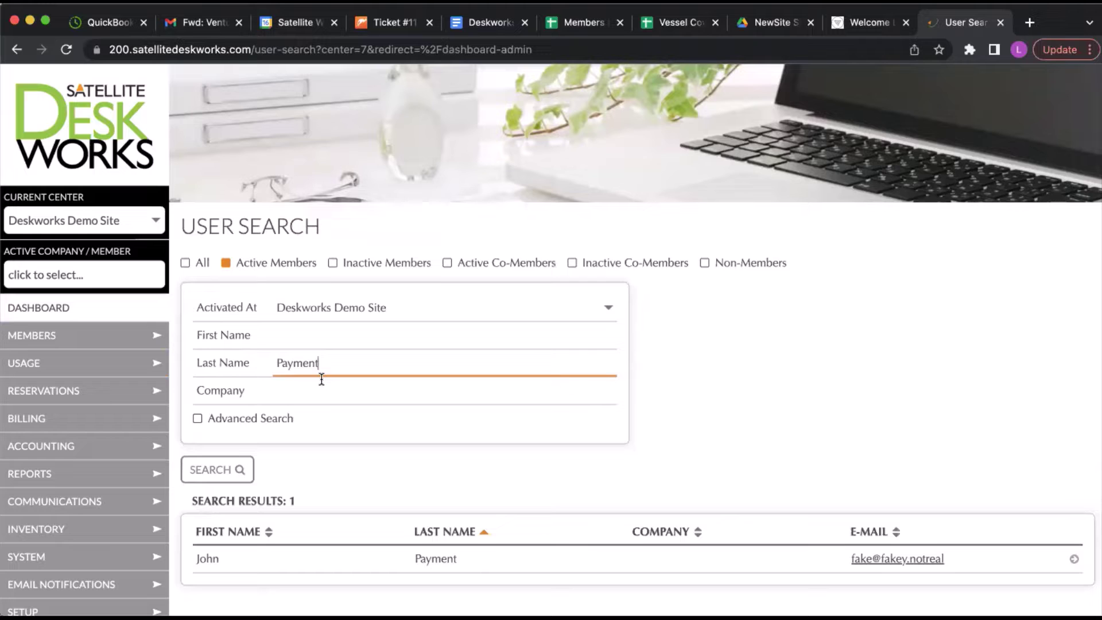
pyautogui.click(250, 563)
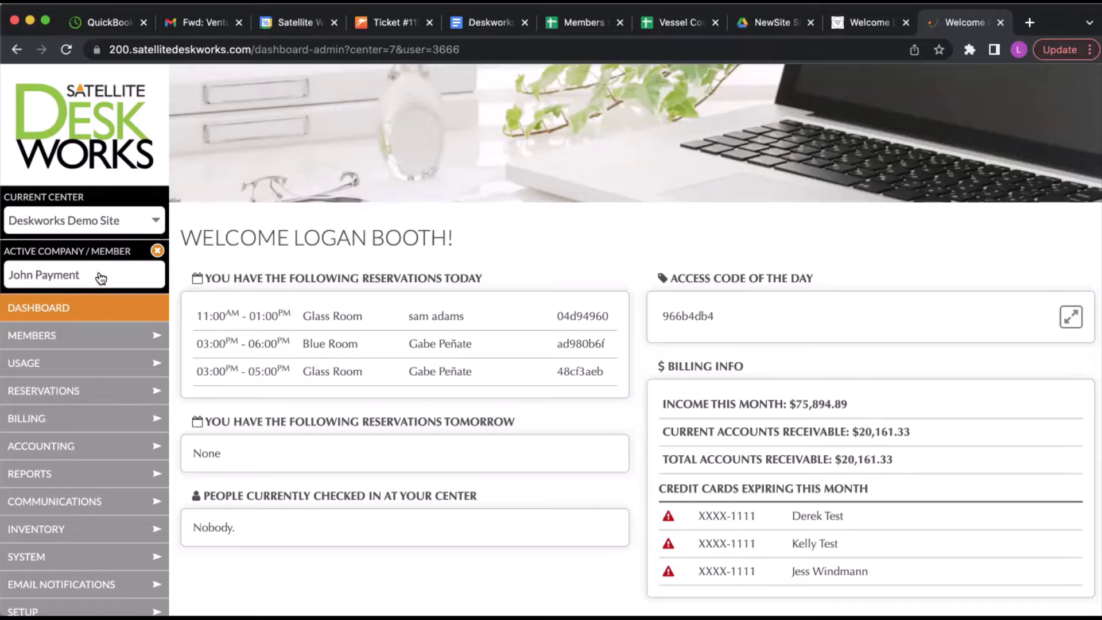
# Step: Show the member's recurring billing: an active Private Office, 2 person charge next billed Jul 1, 2022
pyautogui.click(80, 422)
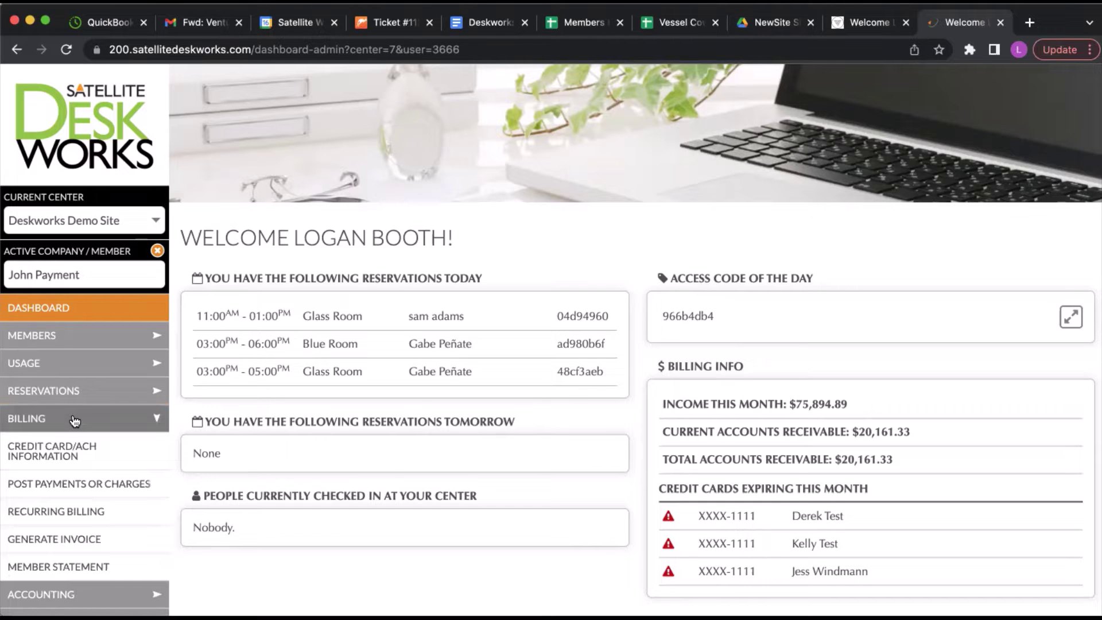
pyautogui.click(56, 456)
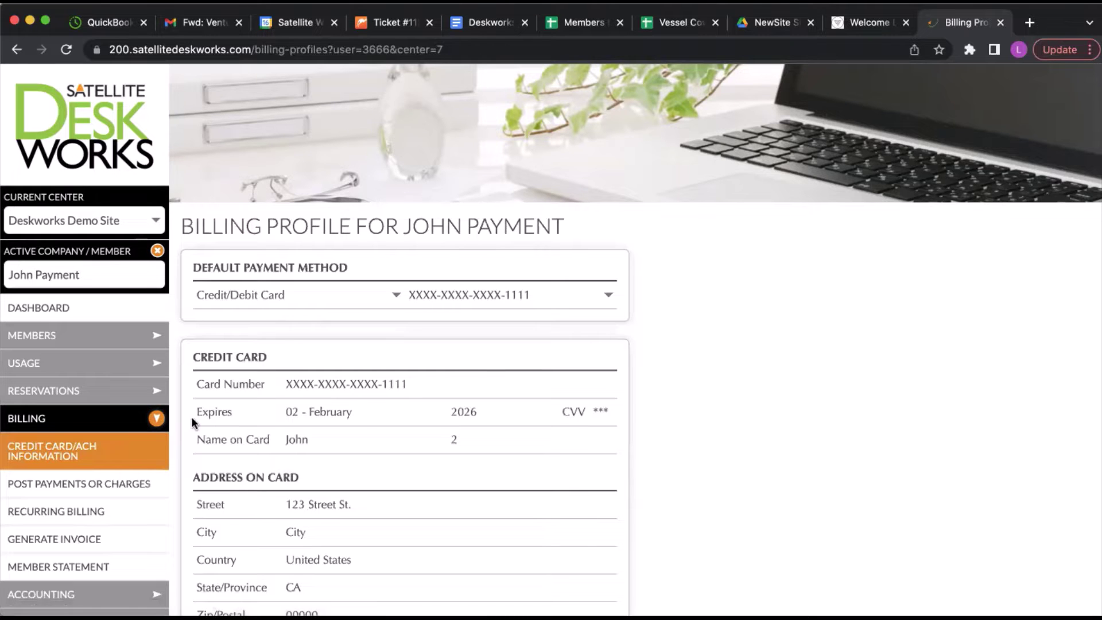
pyautogui.click(39, 518)
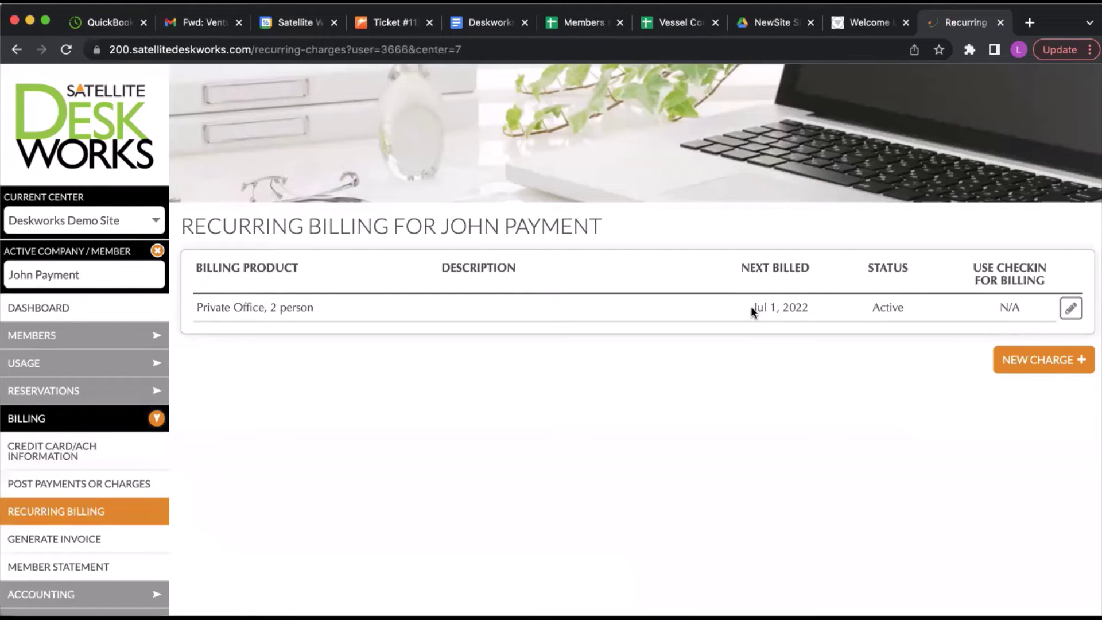
pyautogui.moveTo(751, 307); pyautogui.dragTo(795, 307)
# Step: Review invoice #005876, then return to the Purchases list showing its $969.00 balance due
pyautogui.click(57, 485)
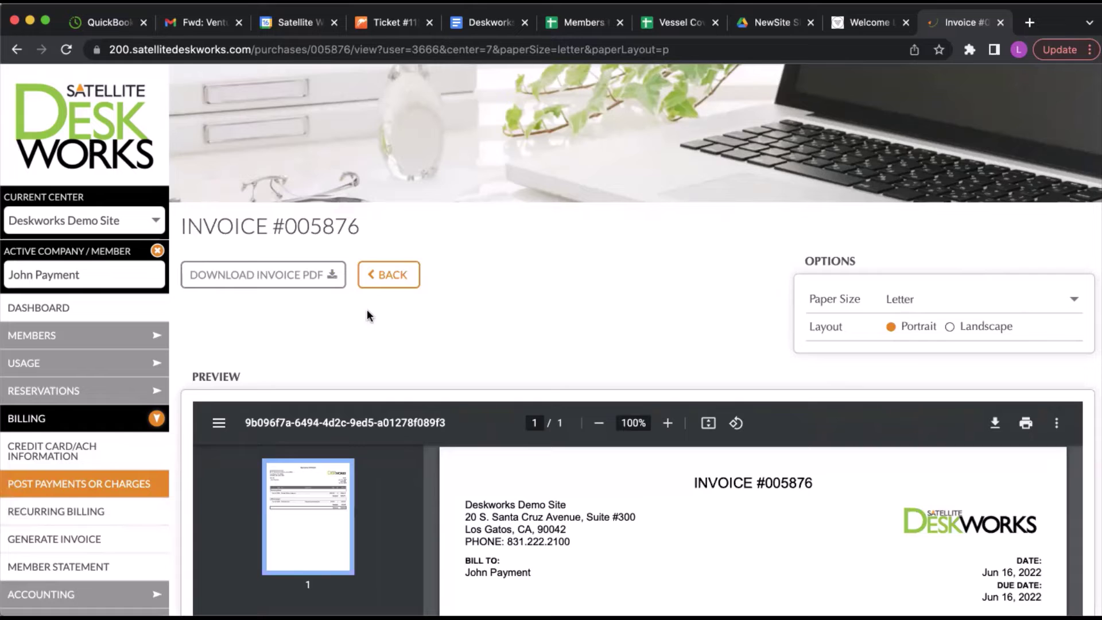
pyautogui.scroll(-8, 449, 318)
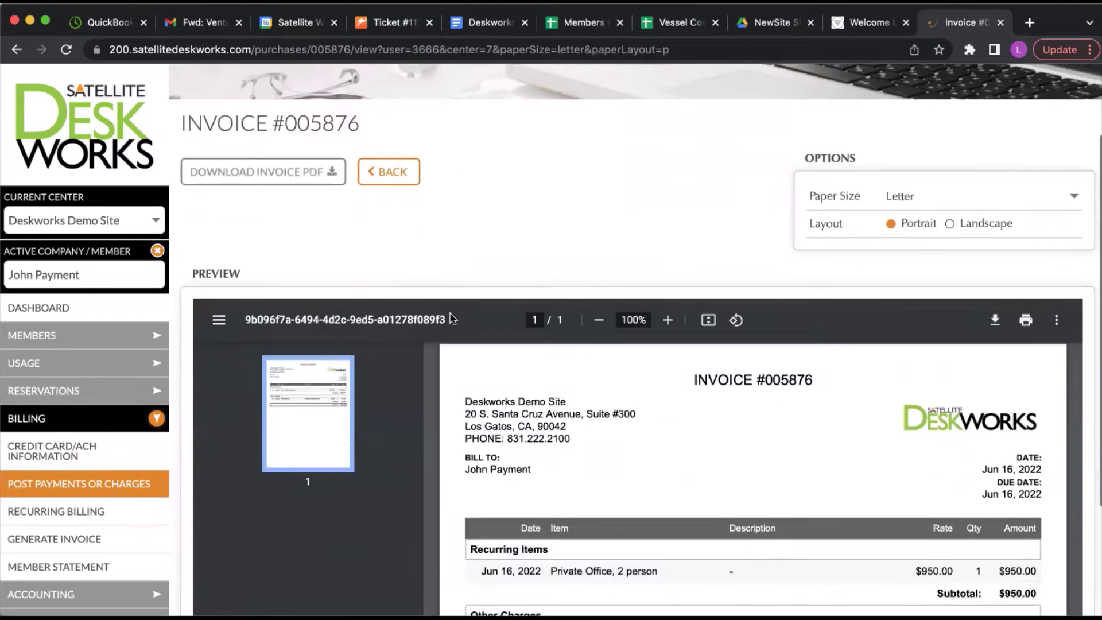
pyautogui.scroll(3, 450, 318)
pyautogui.scroll(7, 450, 315)
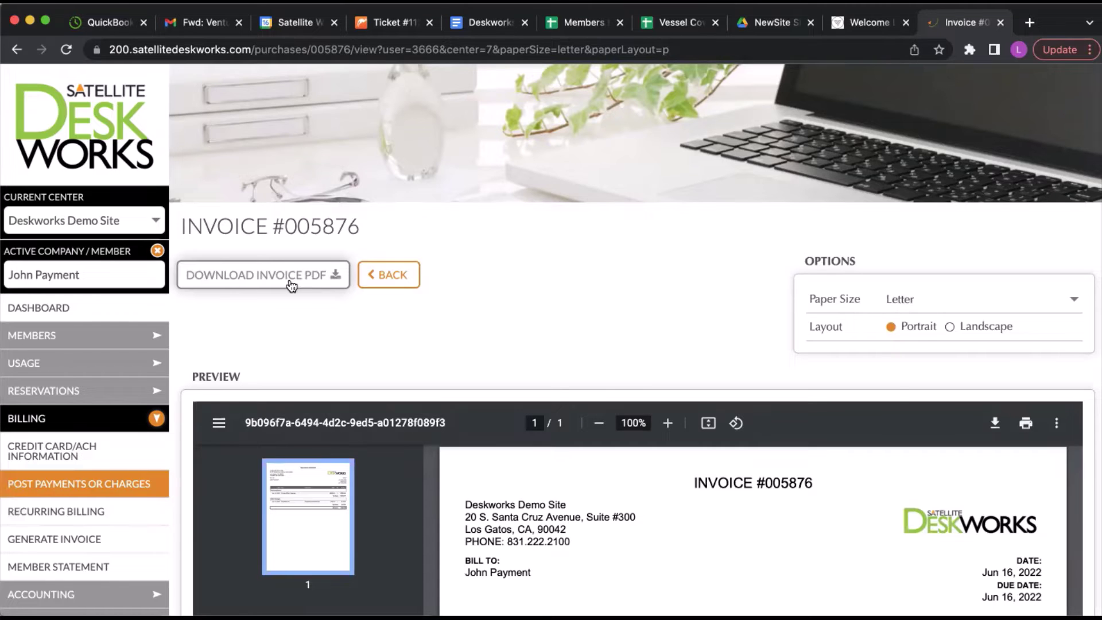
pyautogui.click(98, 487)
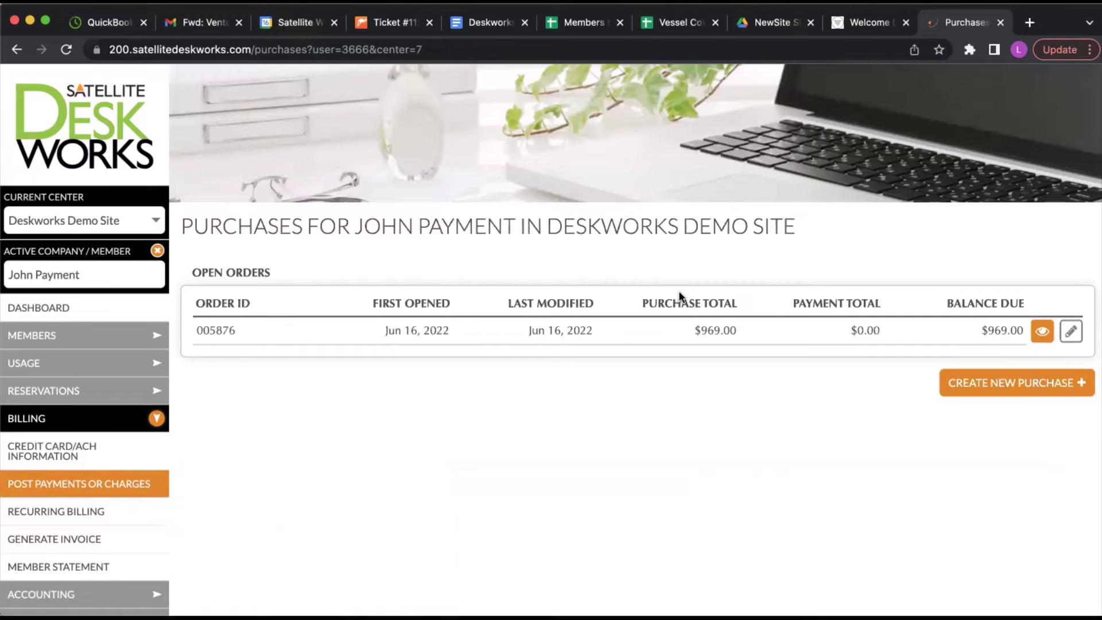
# Step: Open order 005876 and start adding a payment to it
pyautogui.click(1070, 332)
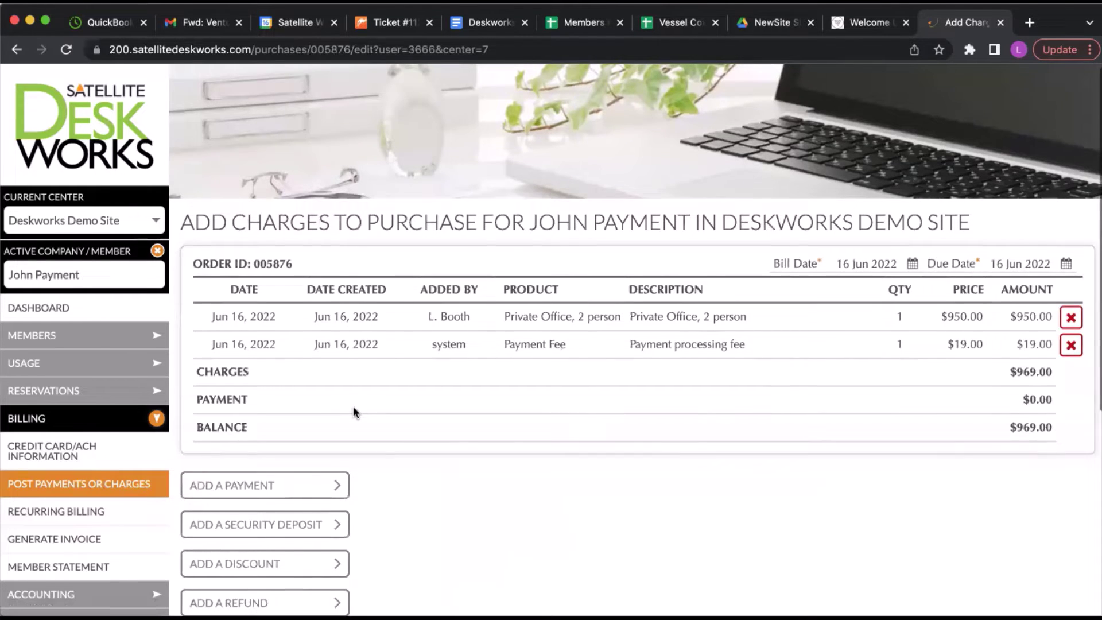
pyautogui.scroll(-3, 353, 405)
pyautogui.click(307, 411)
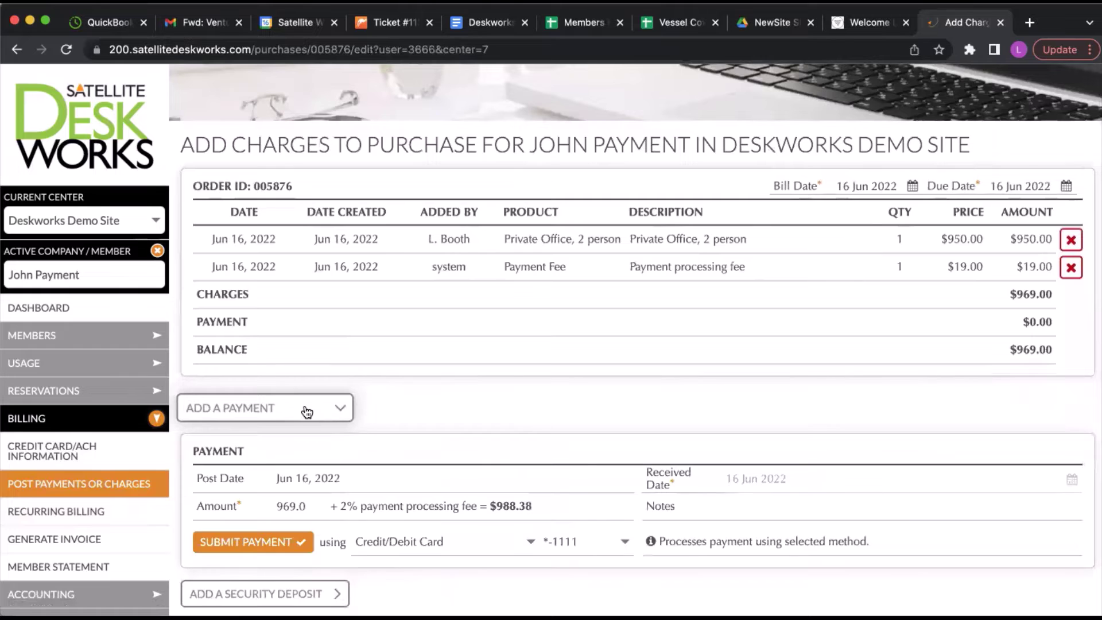
pyautogui.scroll(-1, 443, 417)
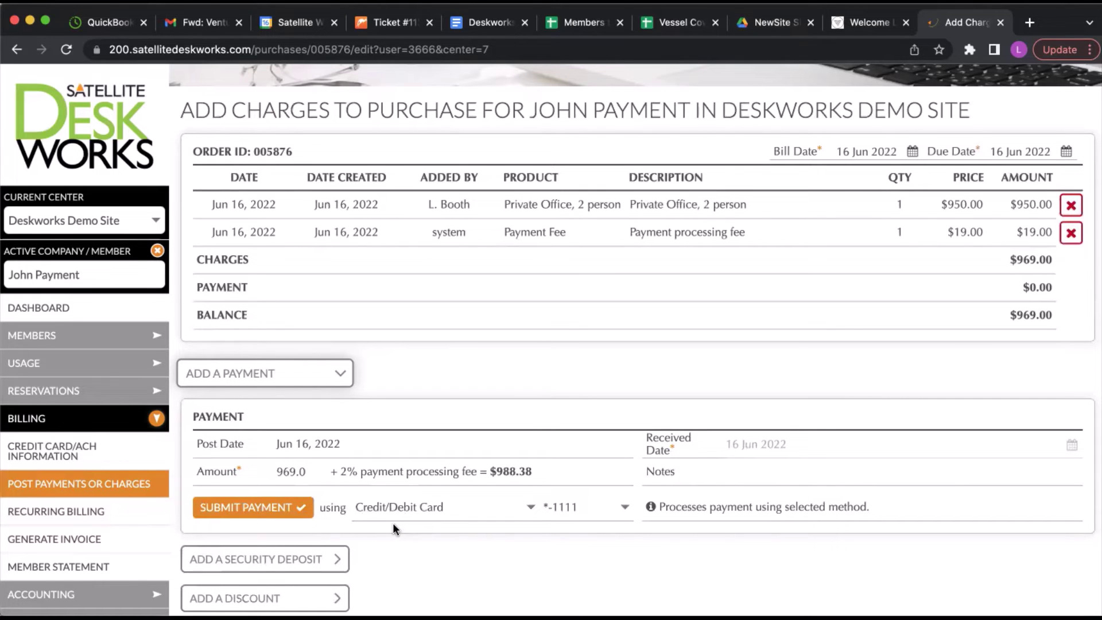
# Step: Keep the member's saved card and Credit/Debit Card as the method for the 969.0 payment
pyautogui.click(566, 507)
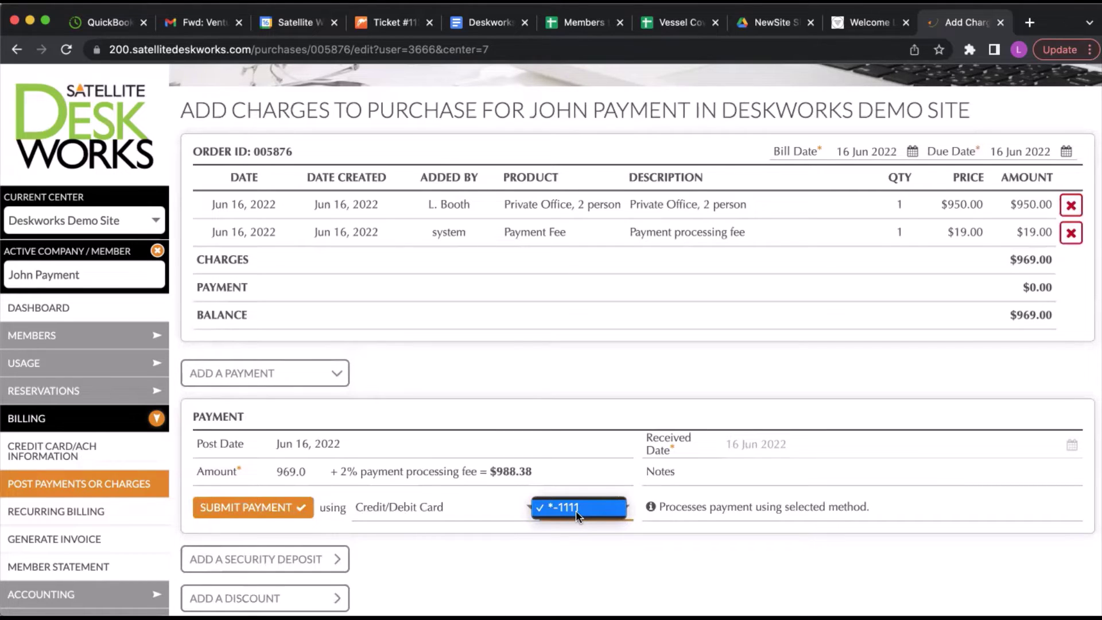
pyautogui.click(577, 514)
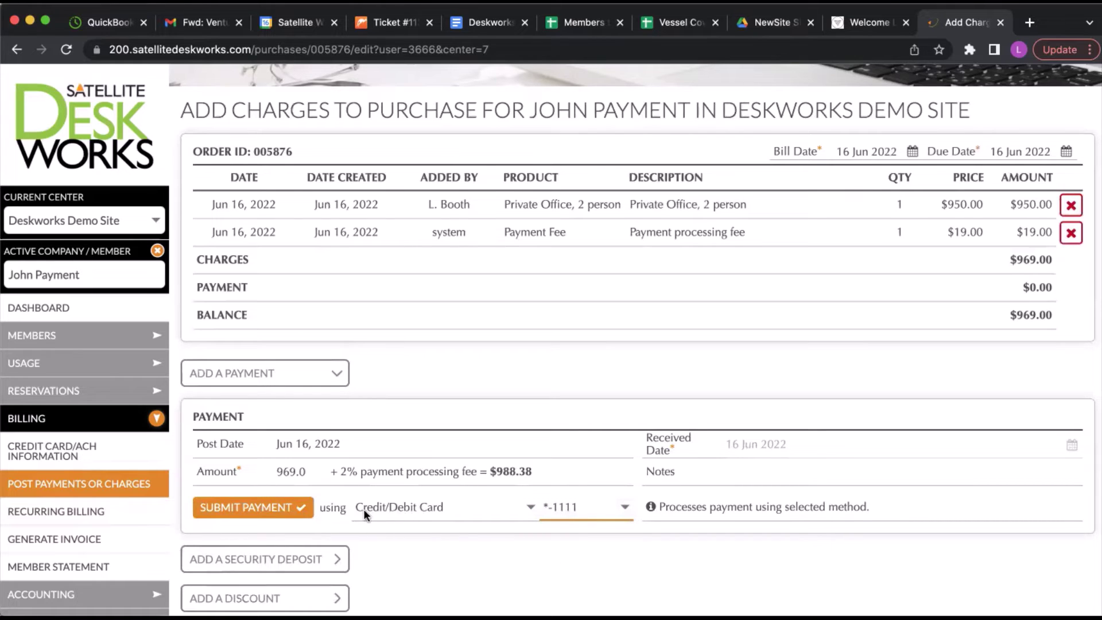
pyautogui.click(414, 511)
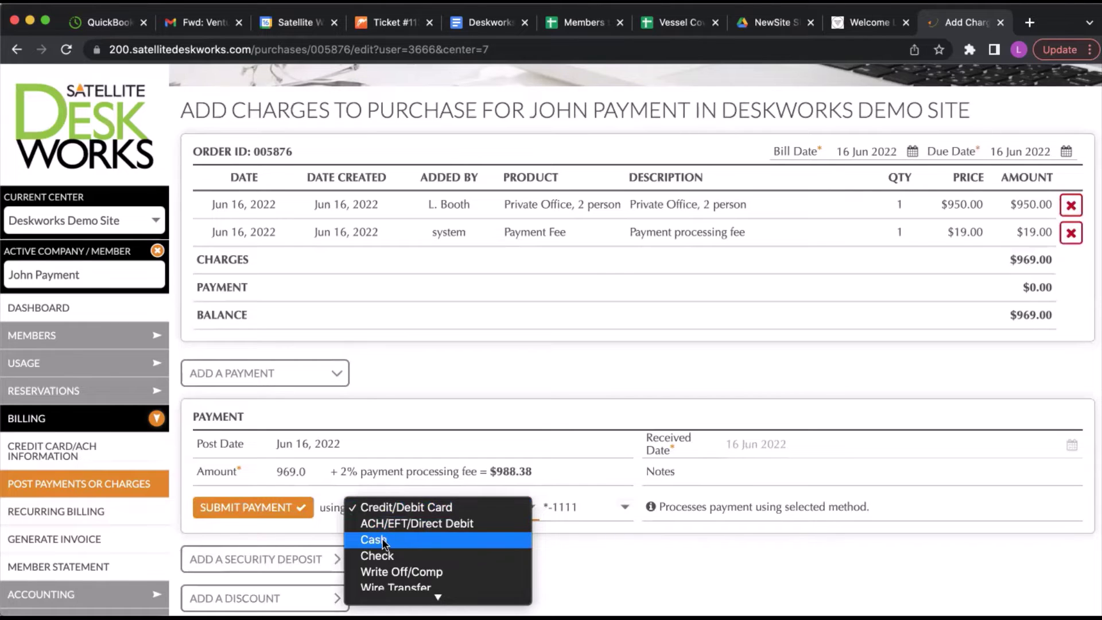
pyautogui.click(407, 505)
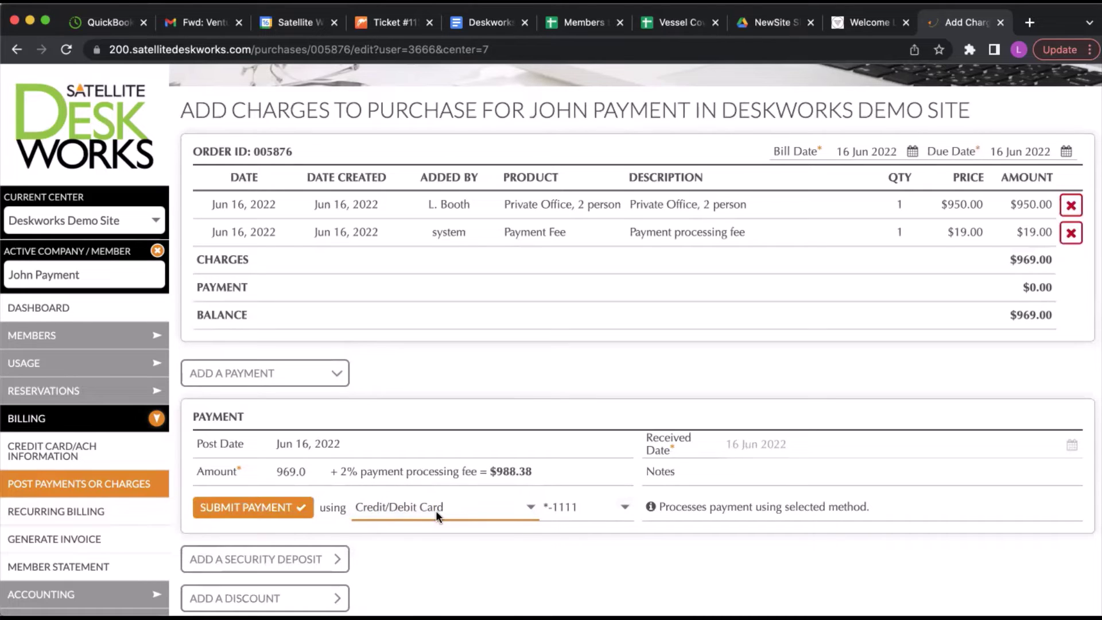
# Step: Submit the $988.38 card payment, leaving order 005876 with a $0.00 balance
pyautogui.click(248, 509)
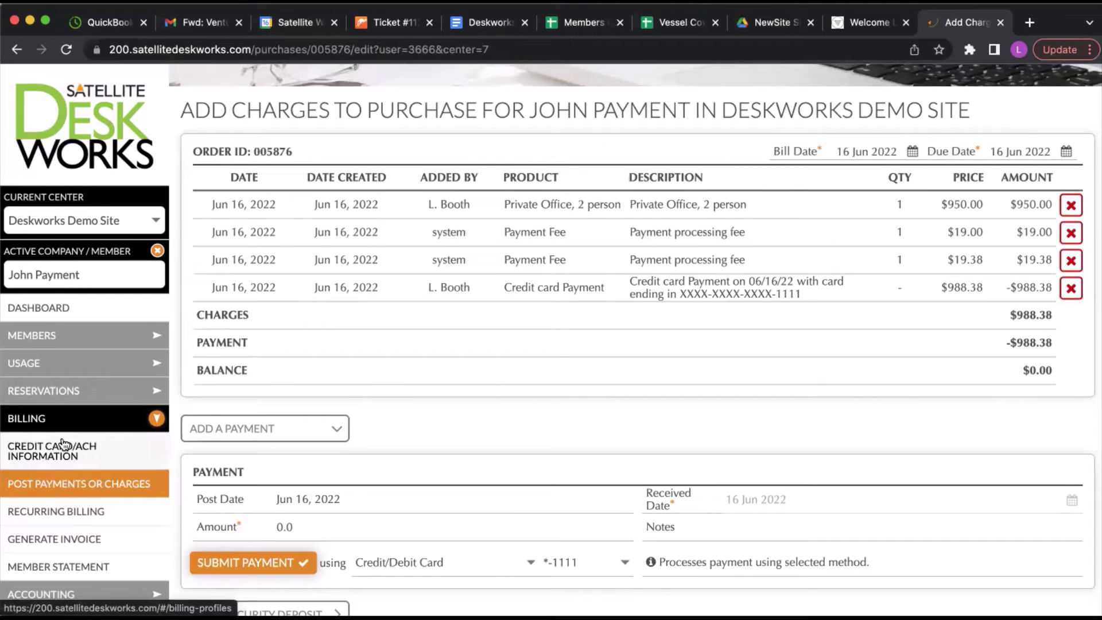
pyautogui.scroll(-2, 63, 443)
pyautogui.scroll(-1, 64, 444)
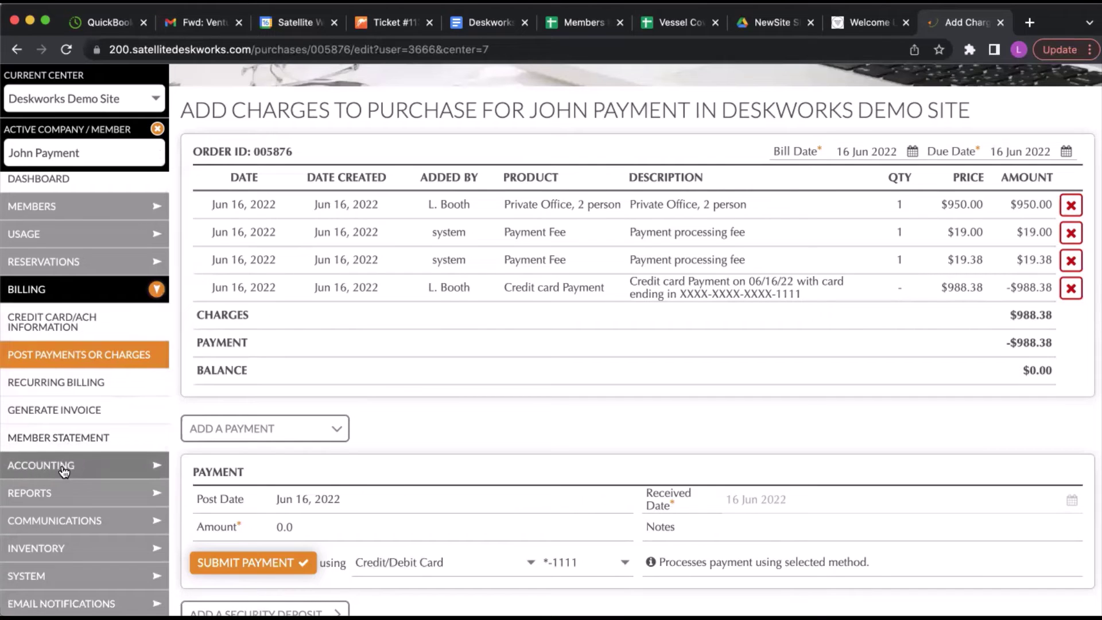
# Step: Go to Accounting > Bulk Credit Card Charges and look over the list of open orders
pyautogui.click(63, 470)
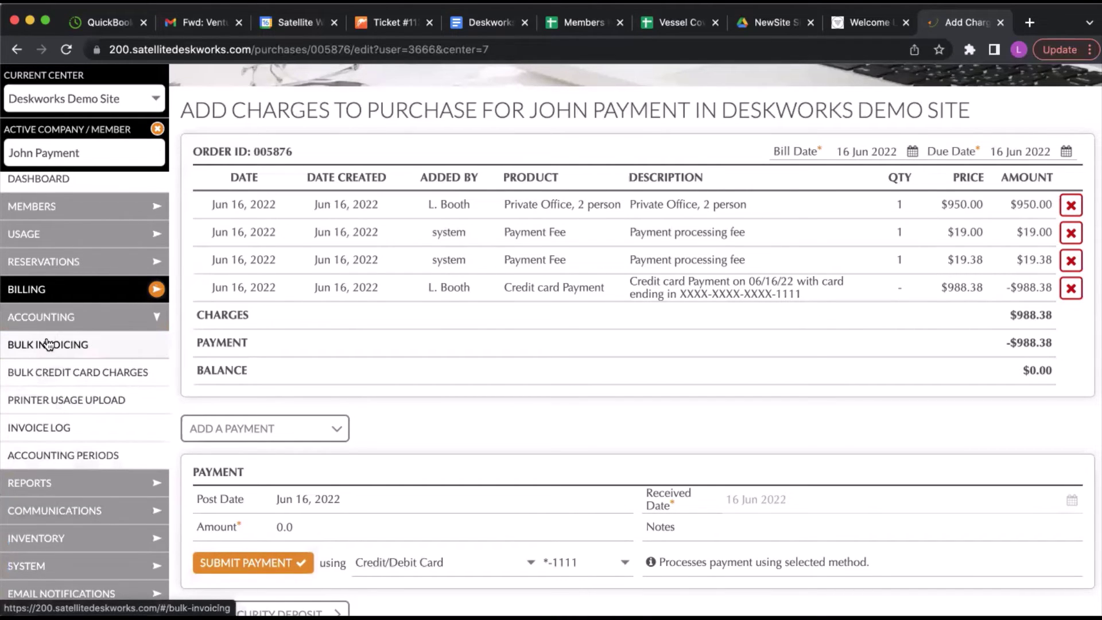
pyautogui.click(27, 376)
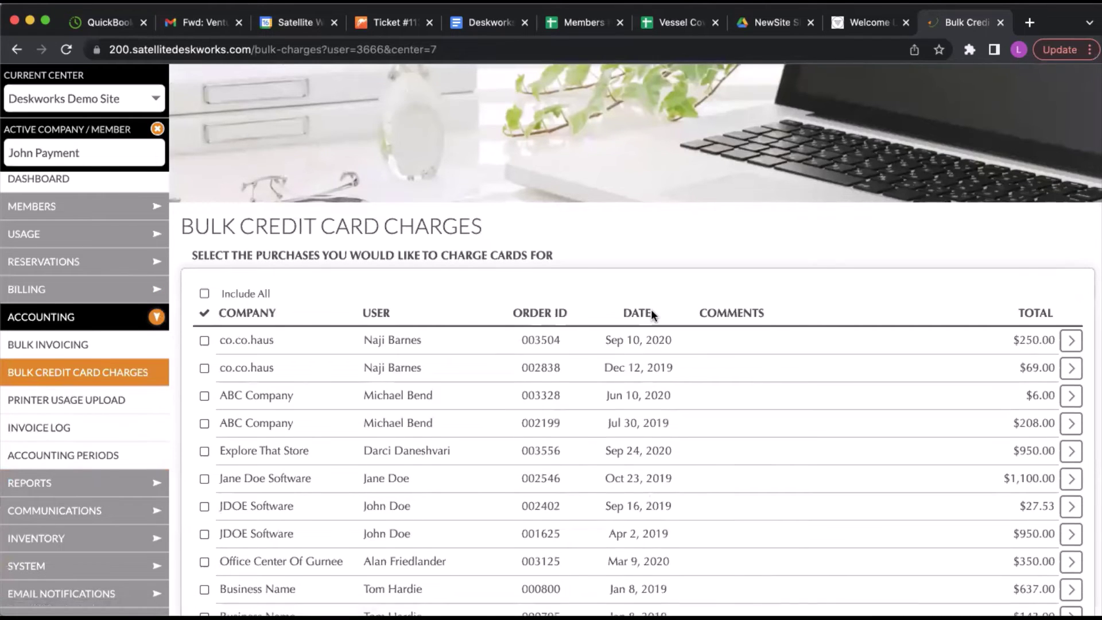
pyautogui.scroll(-2, 651, 309)
pyautogui.scroll(-7, 650, 309)
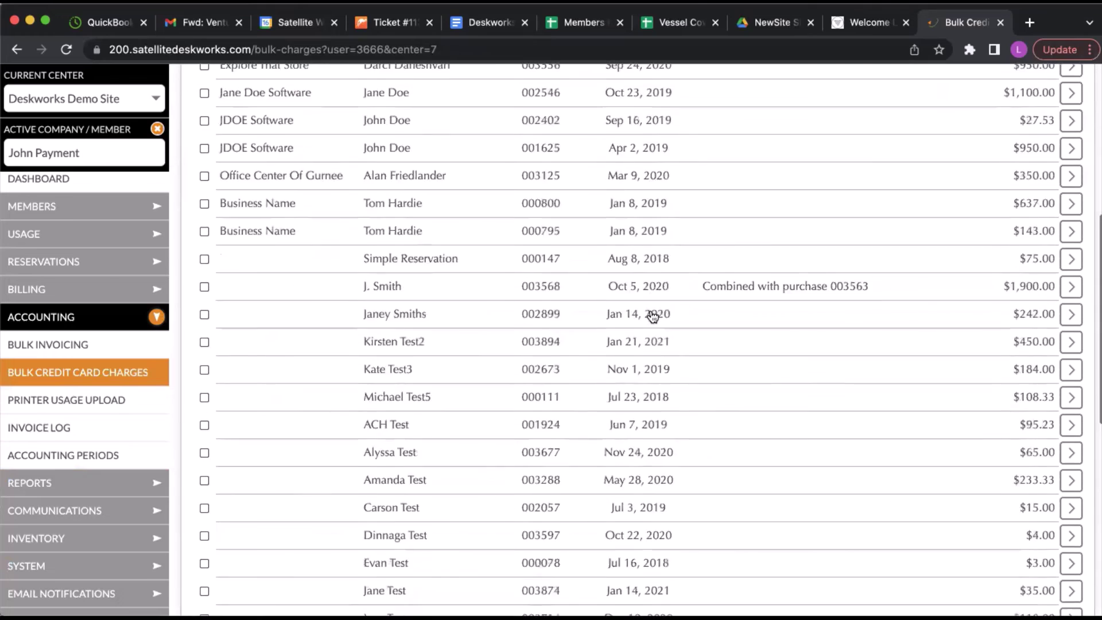
pyautogui.scroll(-4, 651, 310)
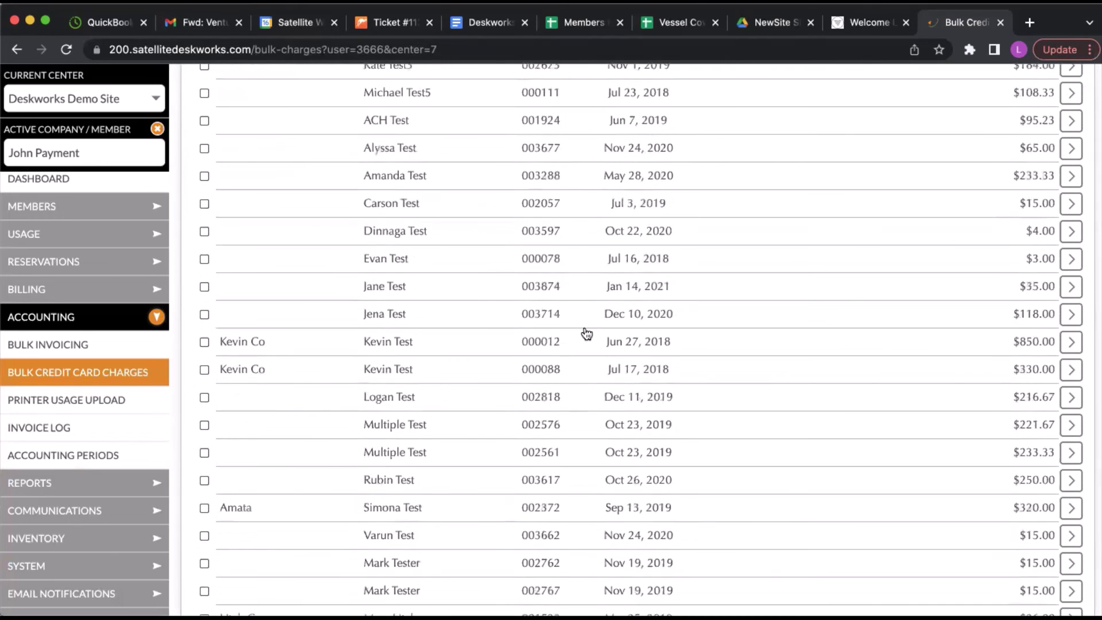
pyautogui.scroll(12, 537, 289)
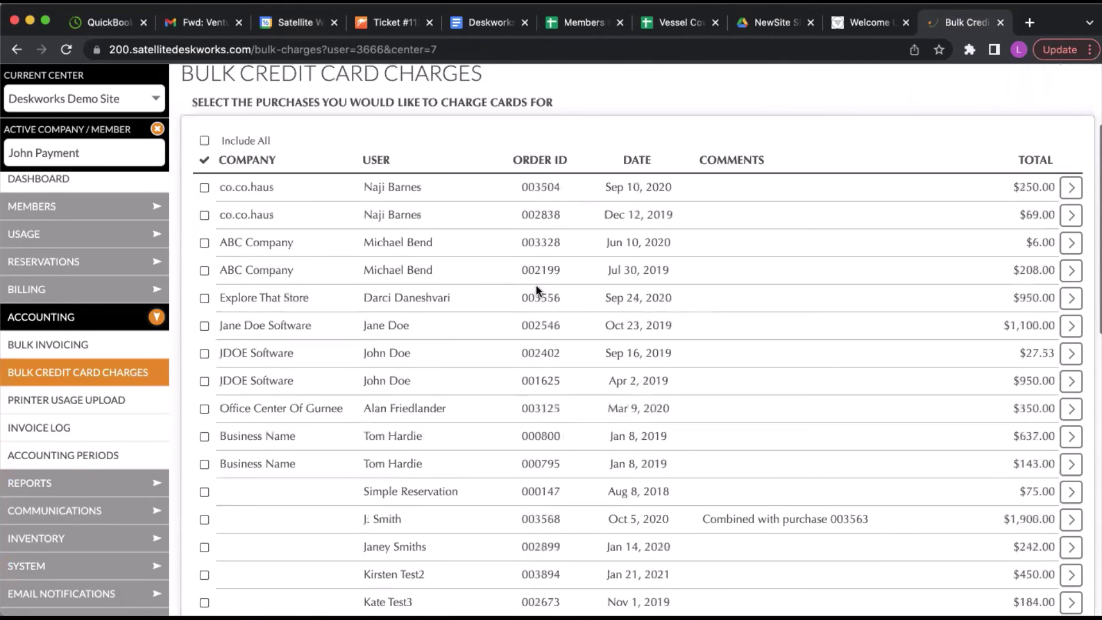
pyautogui.scroll(1, 1081, 211)
# Step: Expand and collapse the first purchase's details, then tick Include All to select every purchase
pyautogui.click(1070, 233)
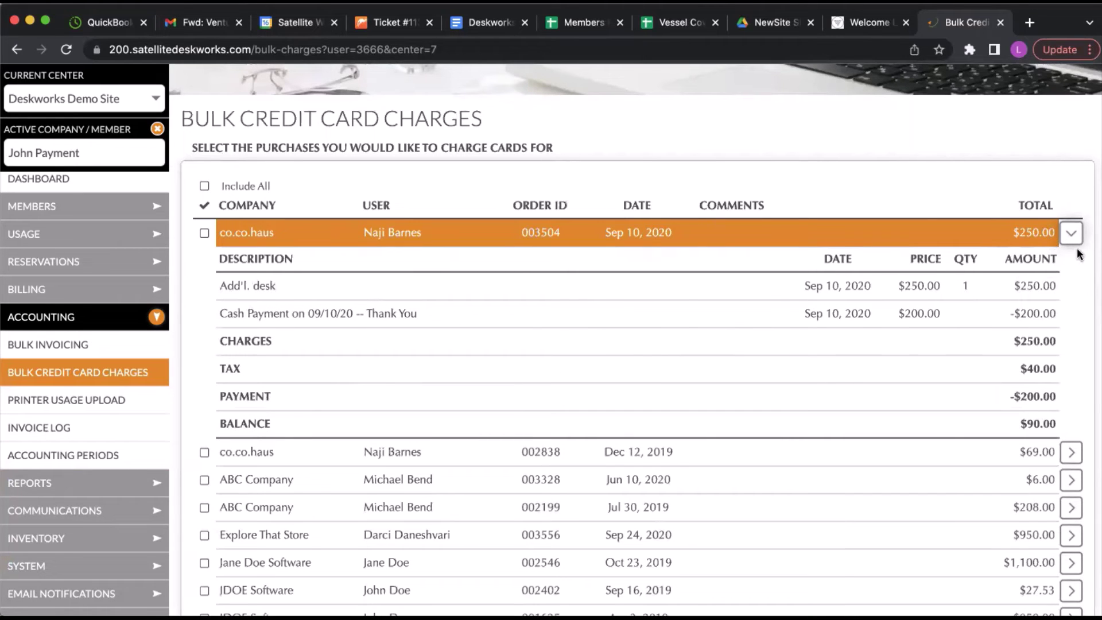
pyautogui.click(1071, 234)
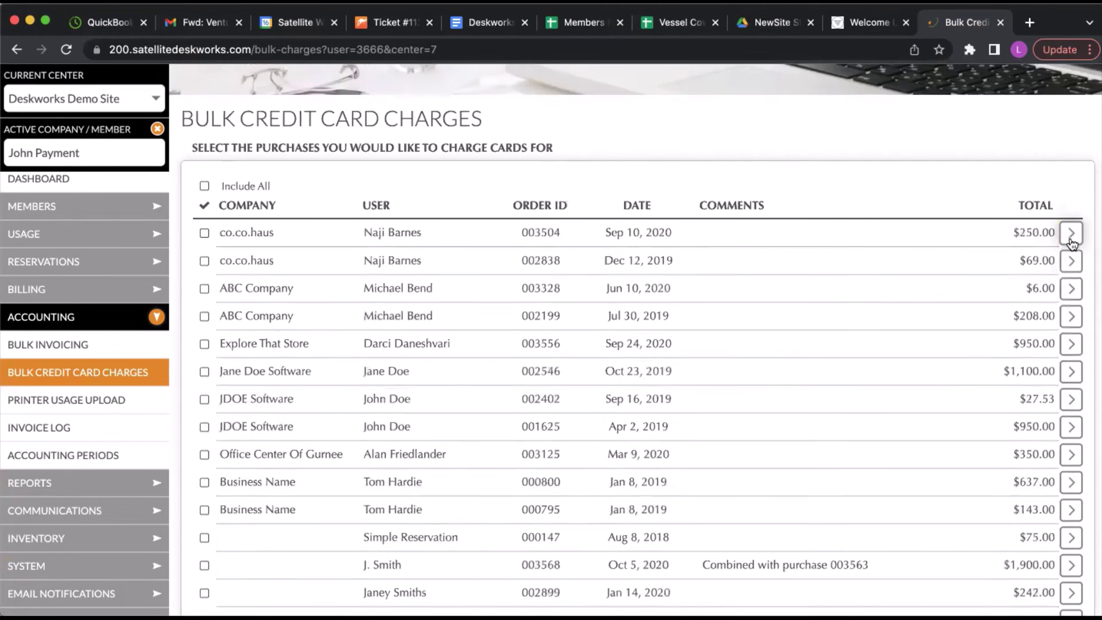
pyautogui.click(205, 187)
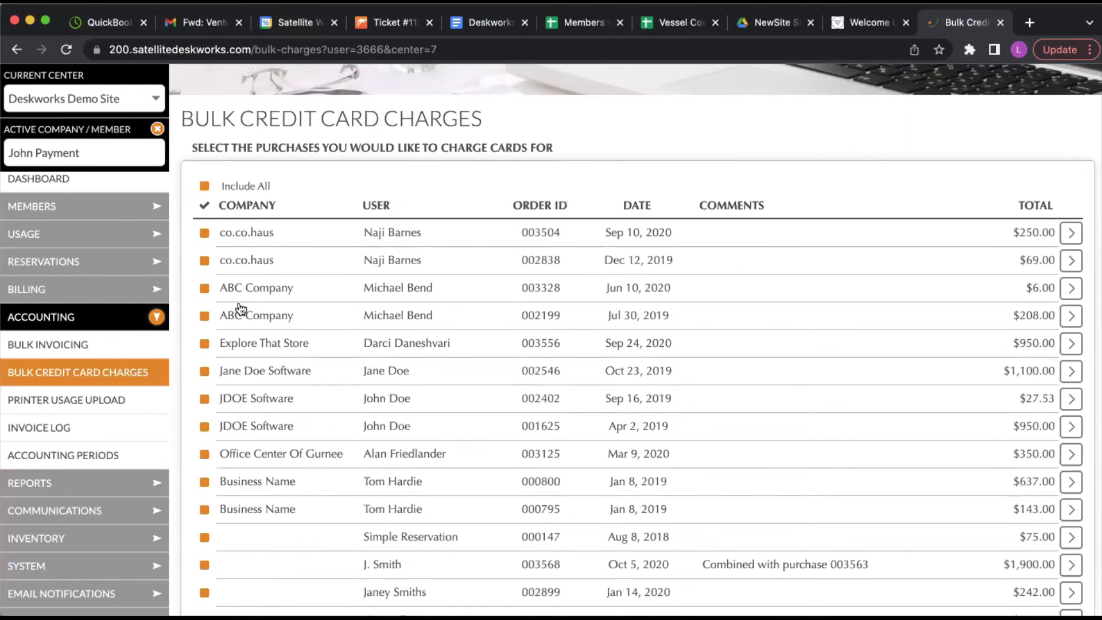
pyautogui.scroll(-14, 635, 253)
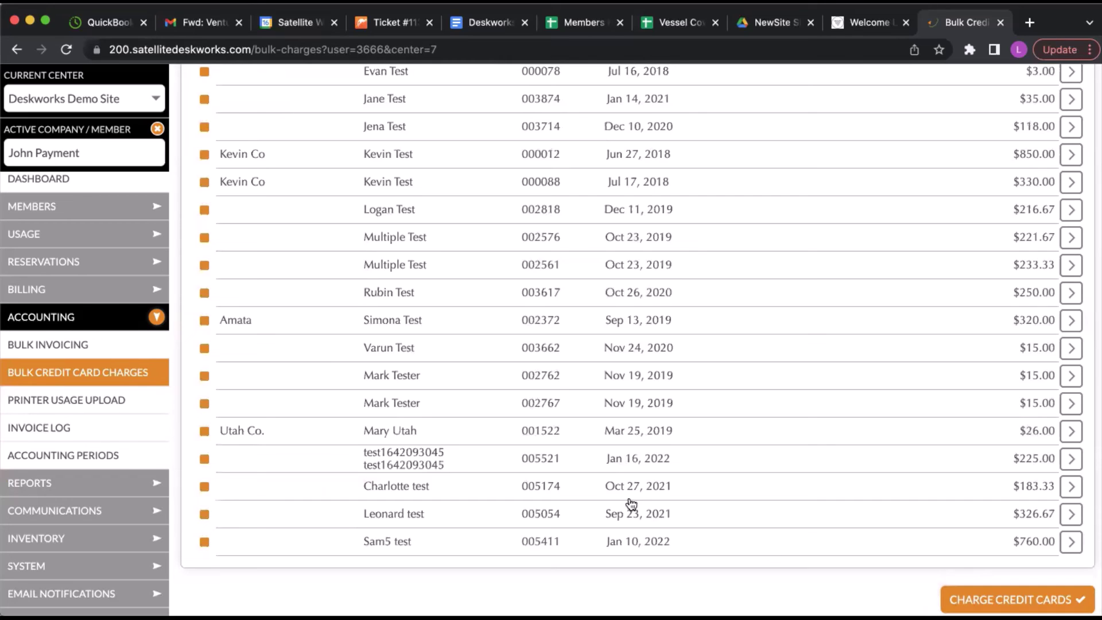
# Step: Create new purchase 005881 from the member's Purchases page and open its Add a Payment form
pyautogui.click(99, 299)
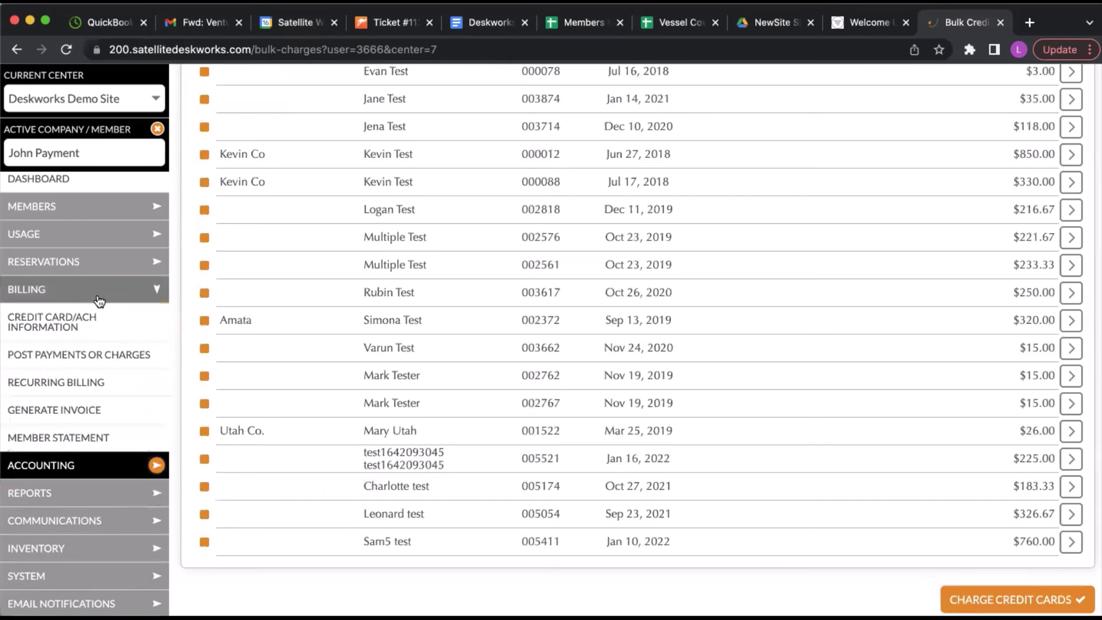
pyautogui.click(87, 356)
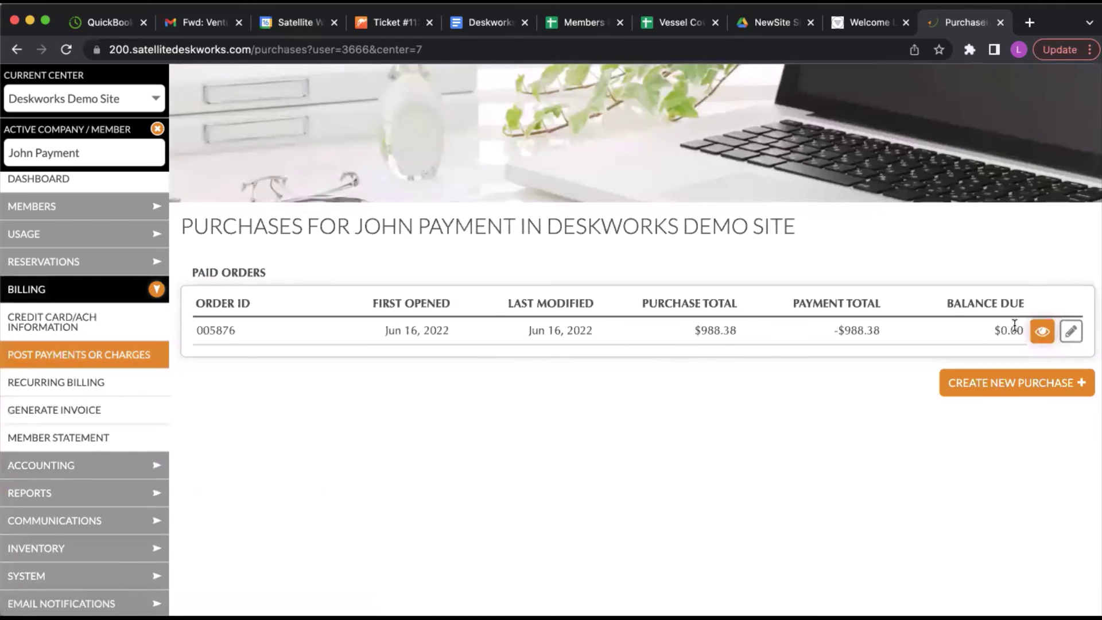
pyautogui.click(1004, 389)
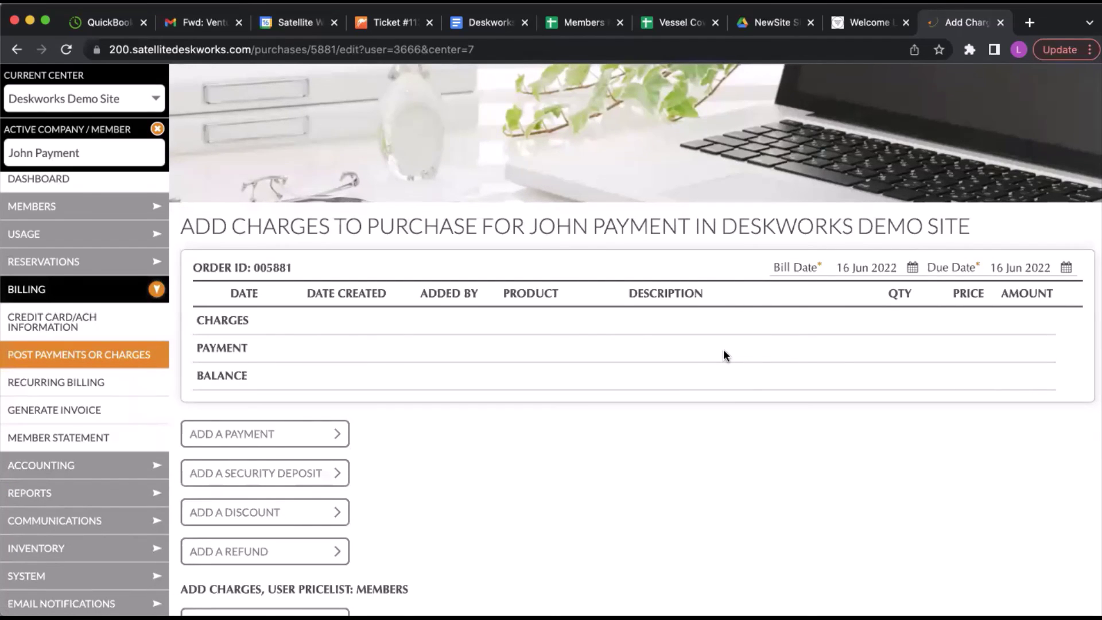
pyautogui.click(322, 435)
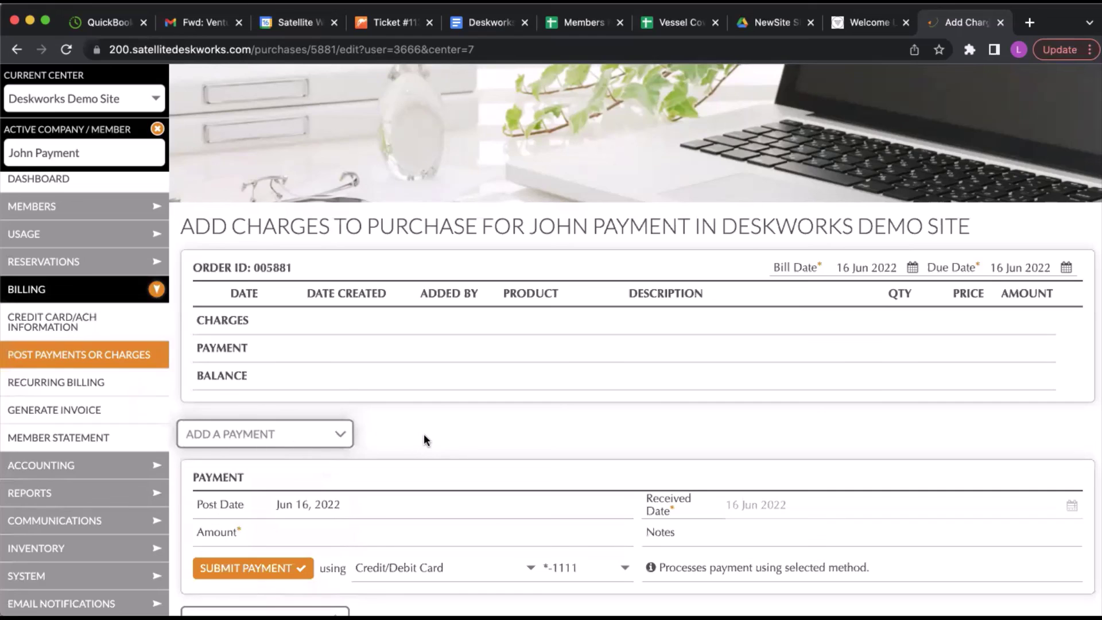